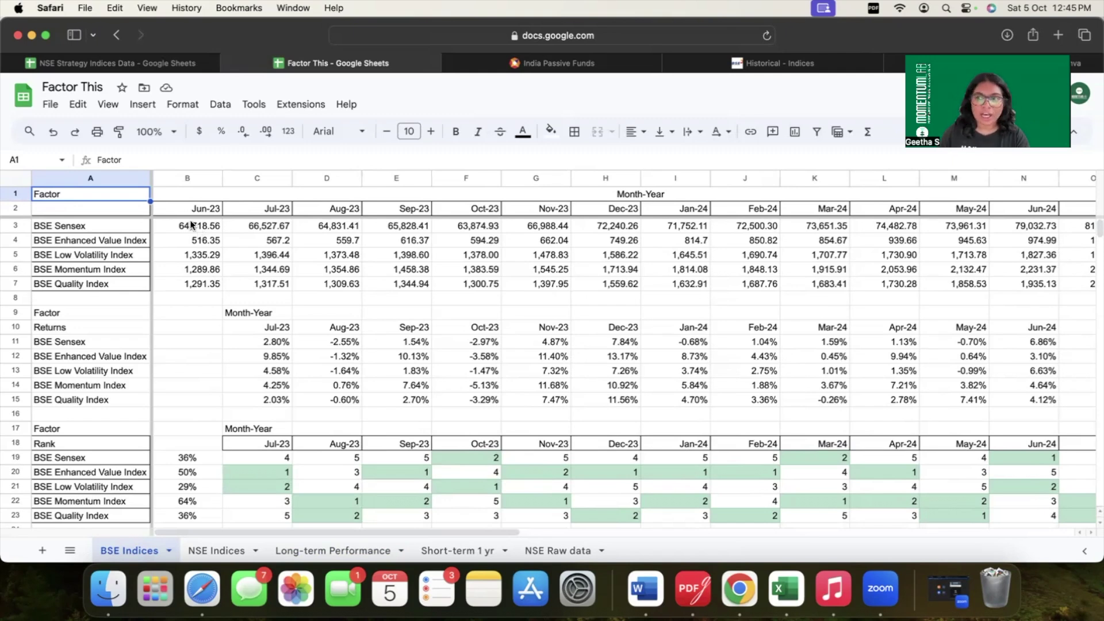
pyautogui.click(403, 210)
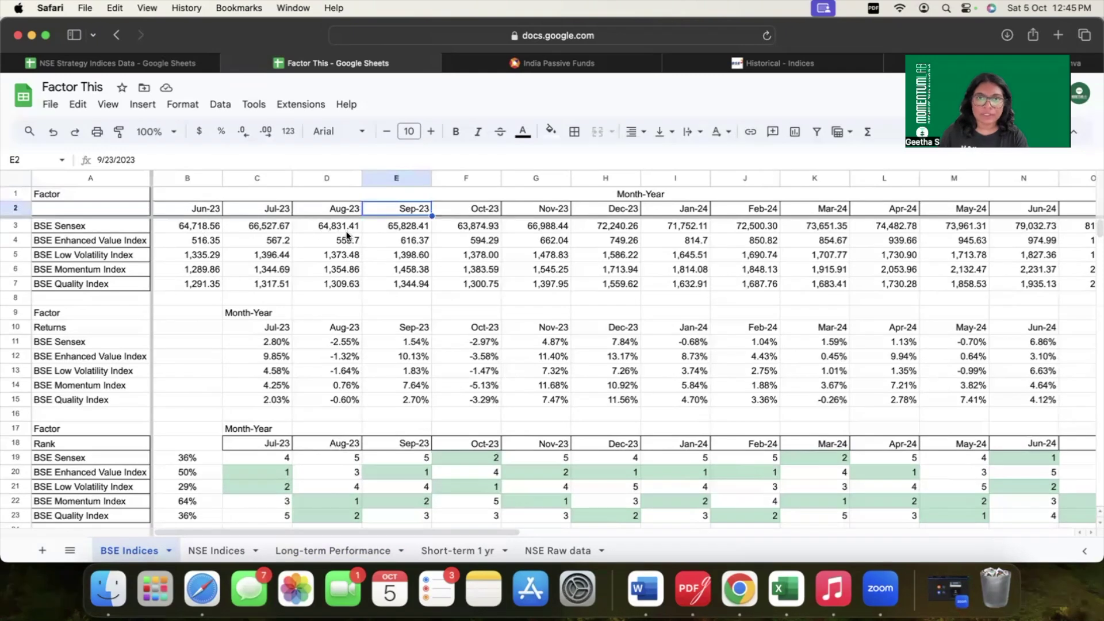
pyautogui.hscroll(3, 370, 241)
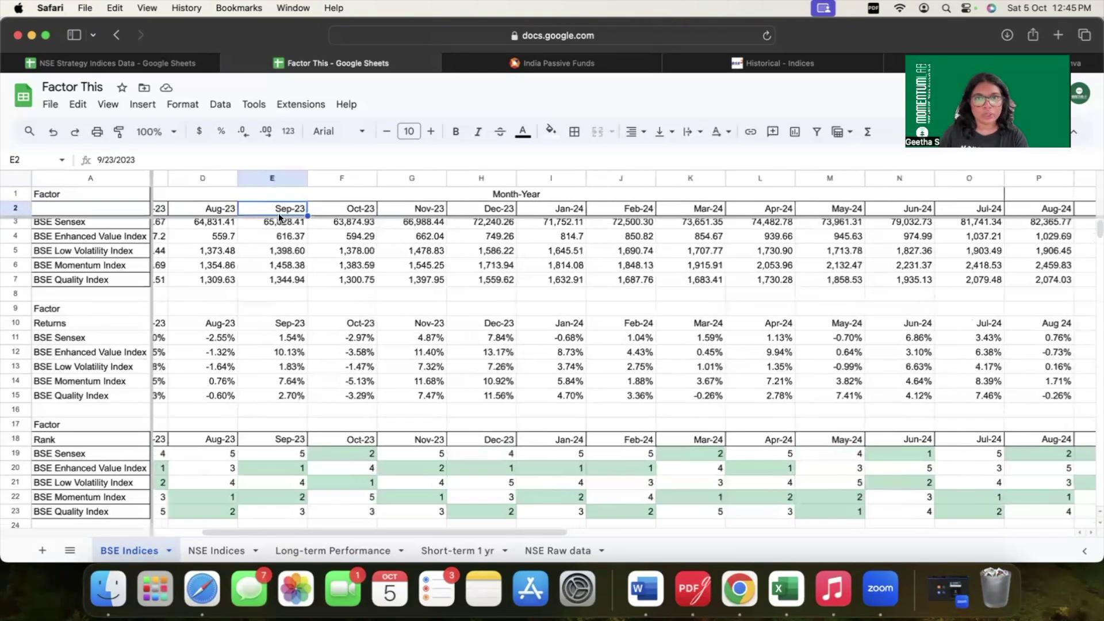
pyautogui.scroll(1, 278, 213)
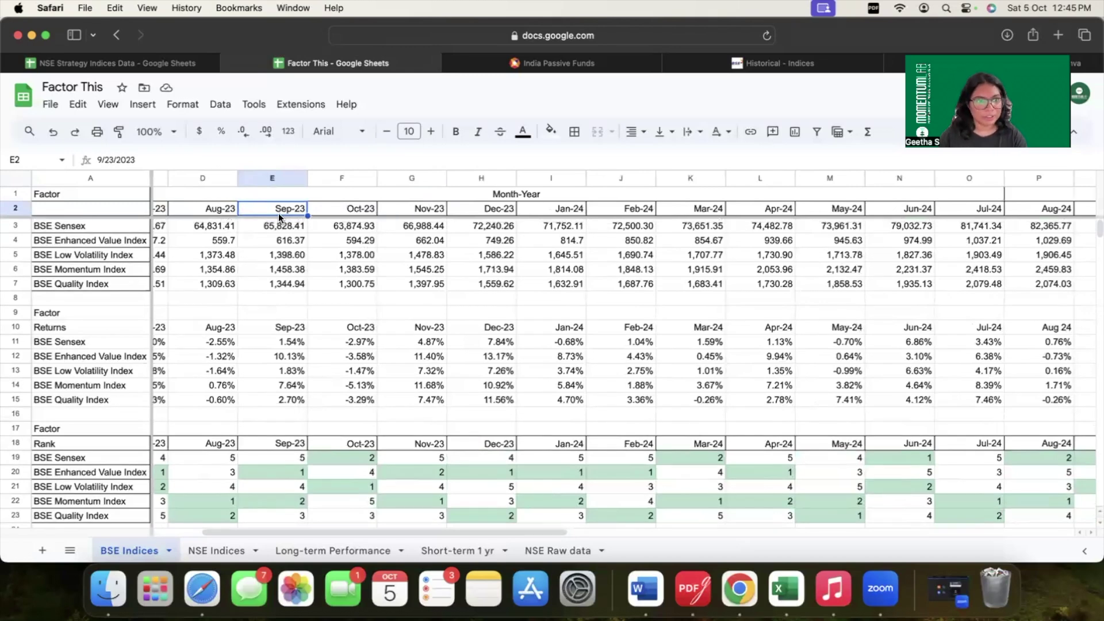
pyautogui.hscroll(-3, 213, 281)
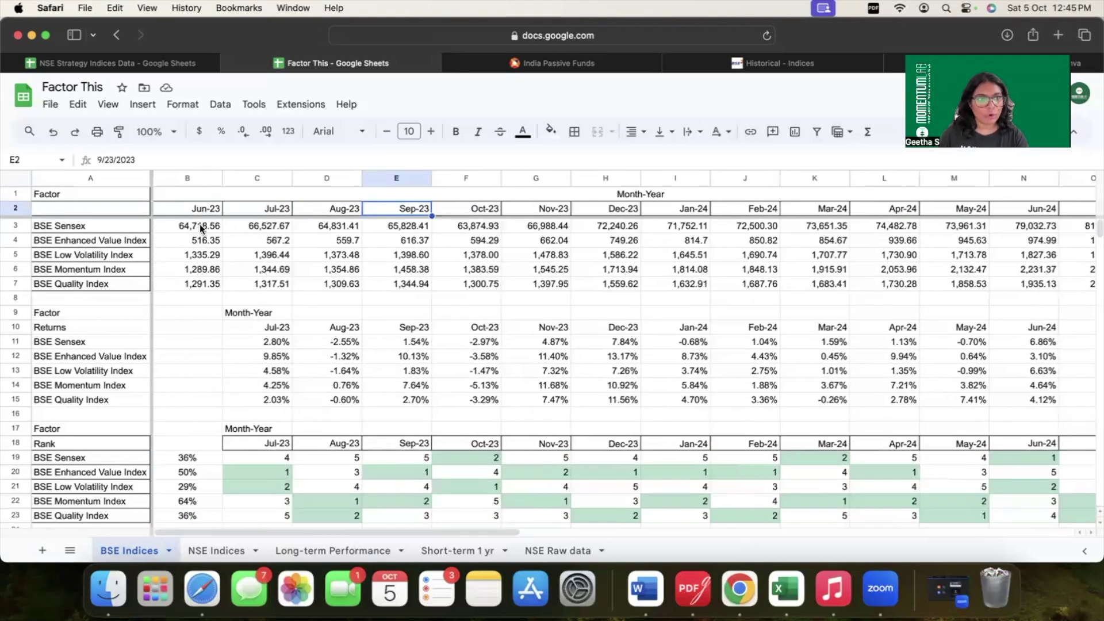
pyautogui.scroll(-3, 316, 261)
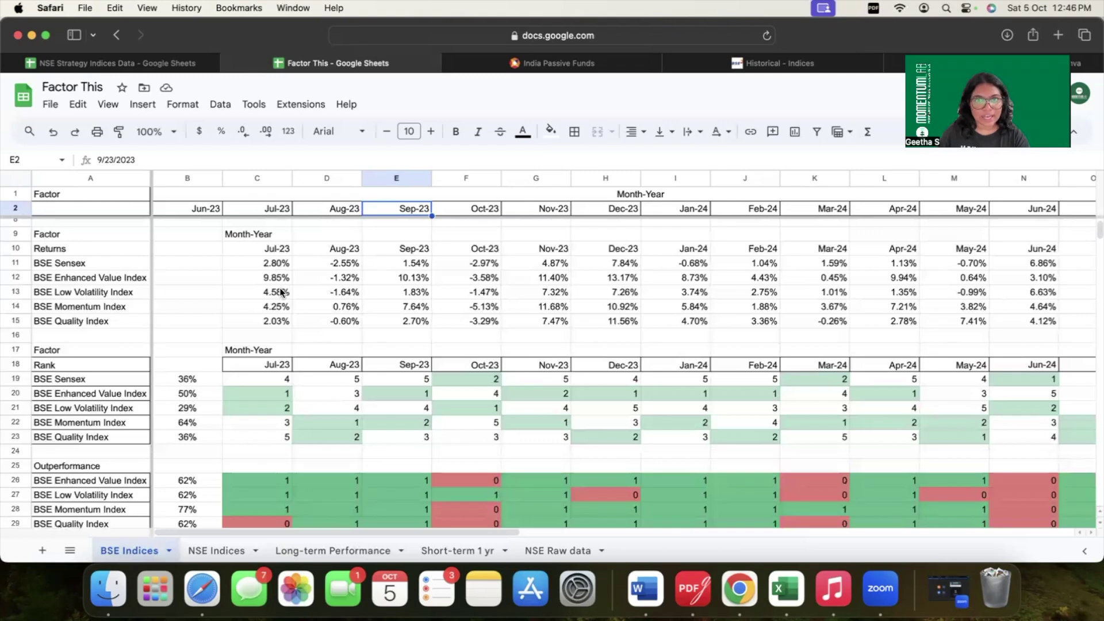
pyautogui.scroll(-3, 282, 342)
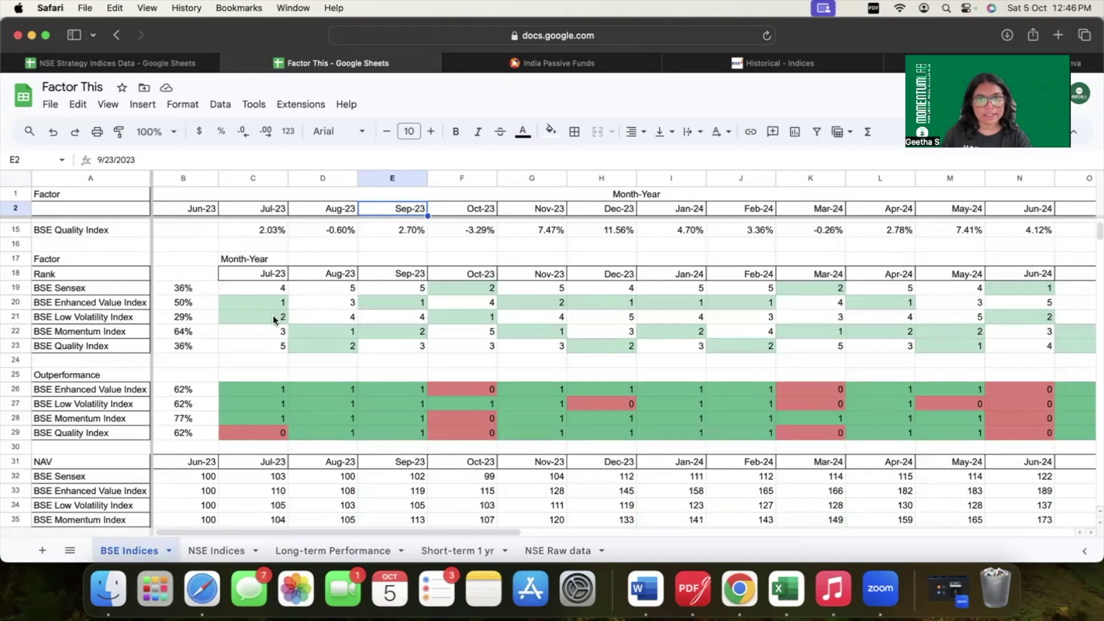
pyautogui.scroll(-3, 307, 332)
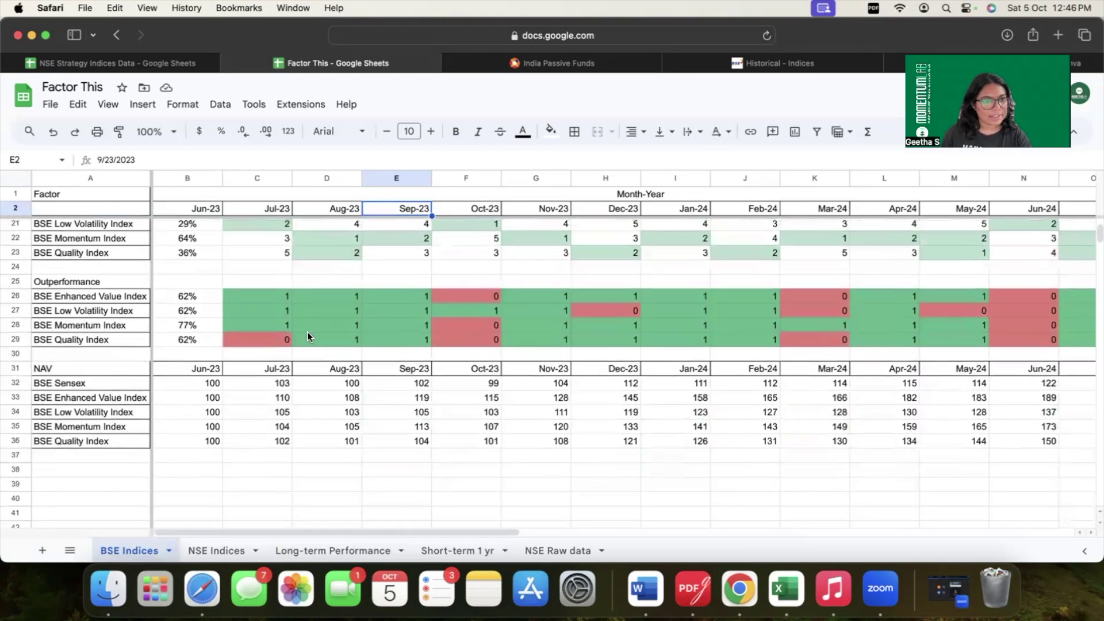
pyautogui.hscroll(1, 307, 332)
pyautogui.hscroll(-1, 307, 332)
pyautogui.scroll(1, 314, 334)
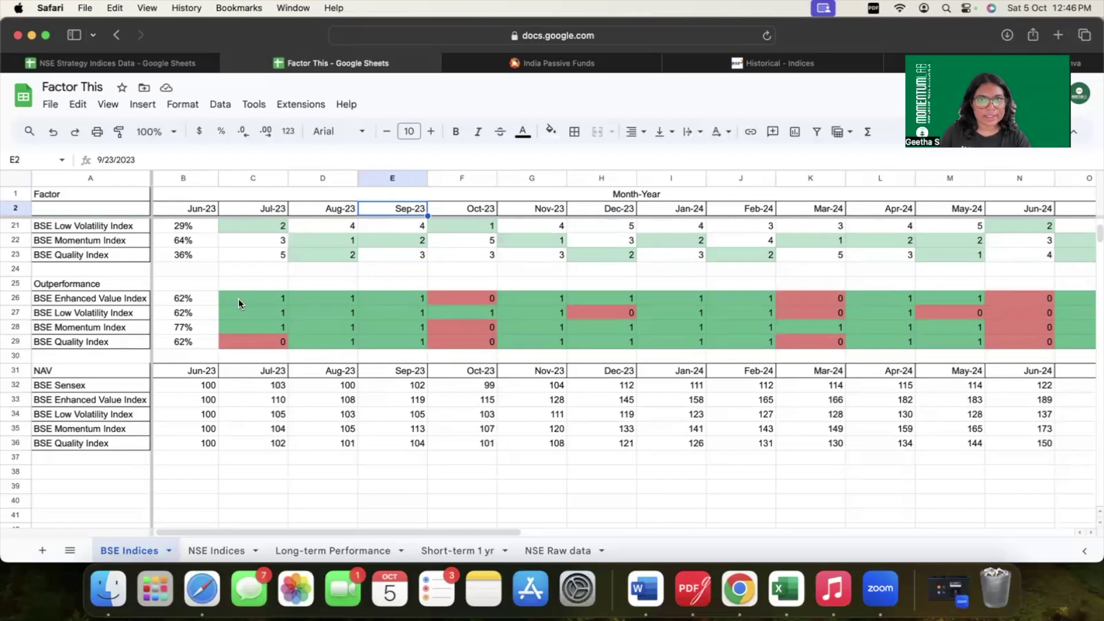
pyautogui.scroll(3, 241, 302)
pyautogui.scroll(2, 248, 386)
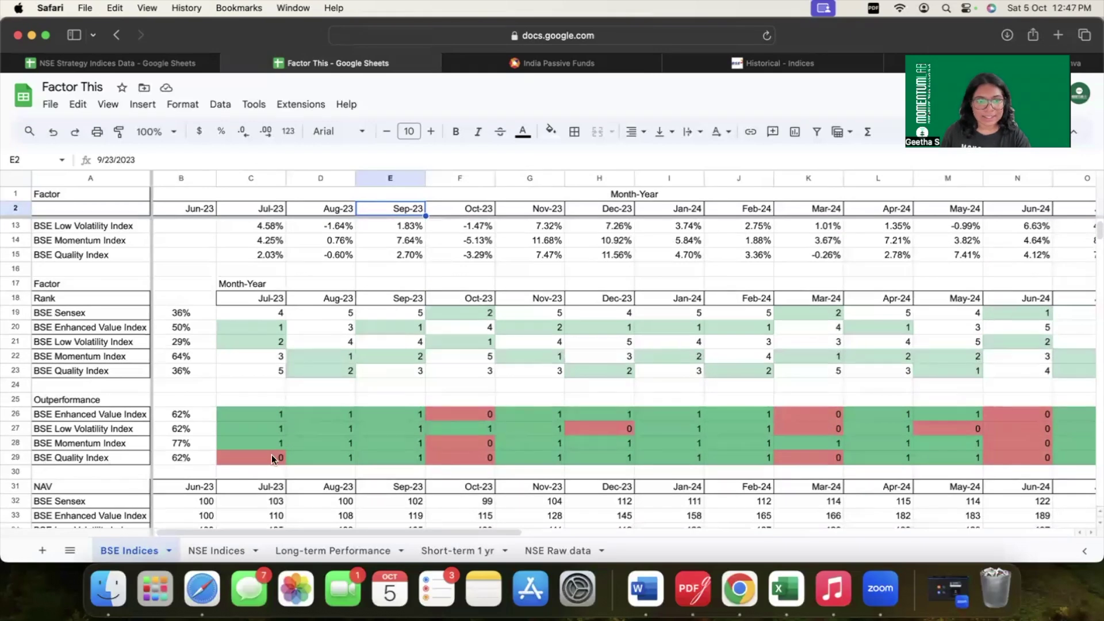
pyautogui.click(275, 370)
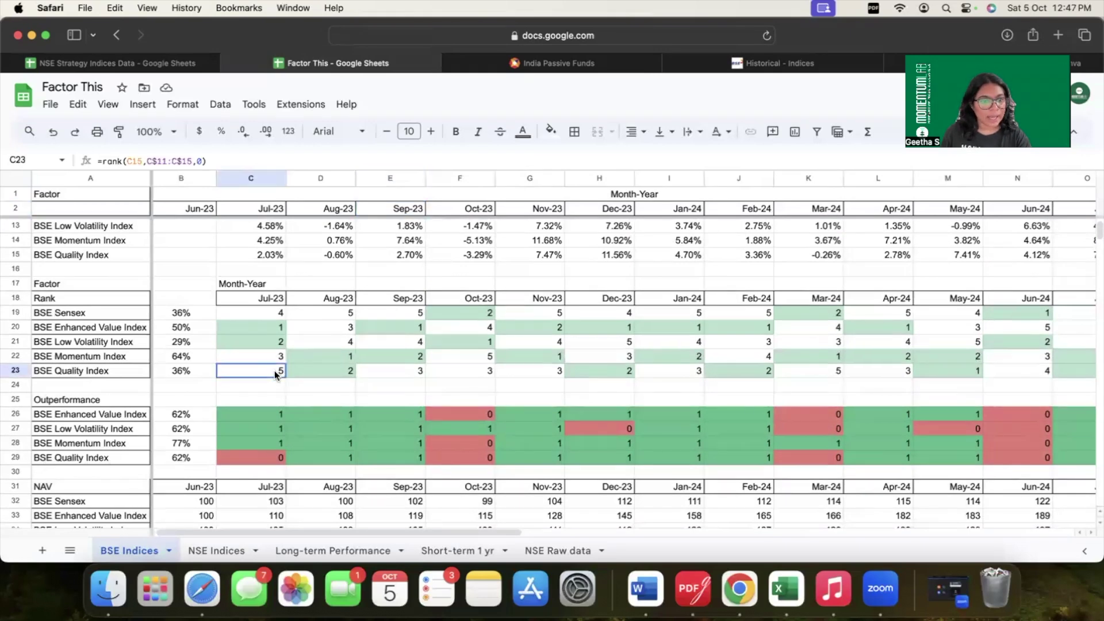
pyautogui.click(269, 316)
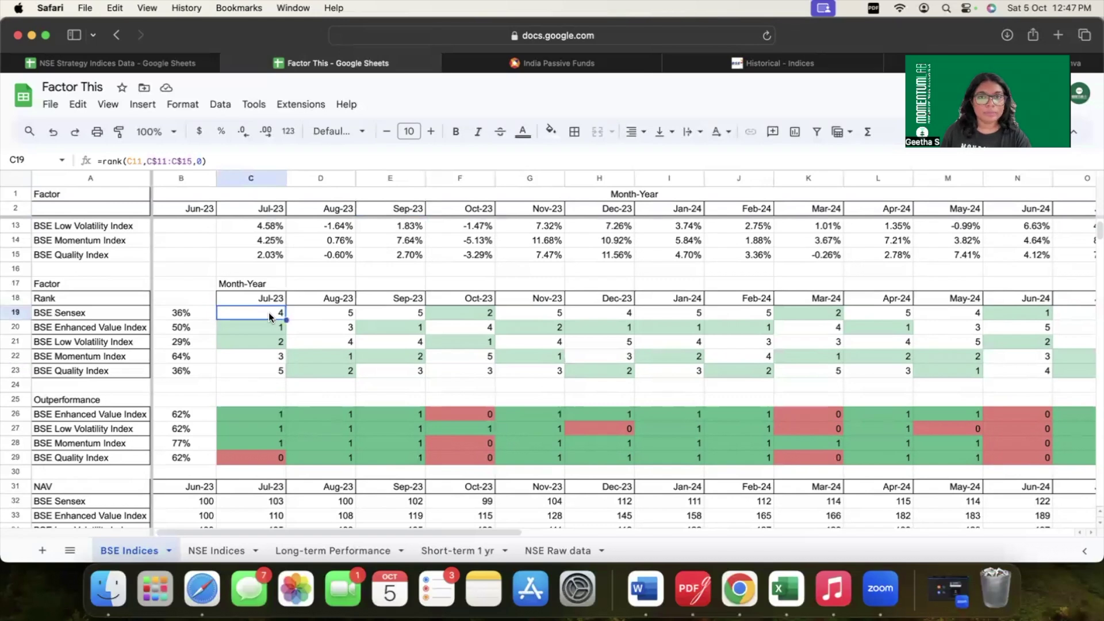
pyautogui.click(269, 454)
pyautogui.scroll(-5, 230, 426)
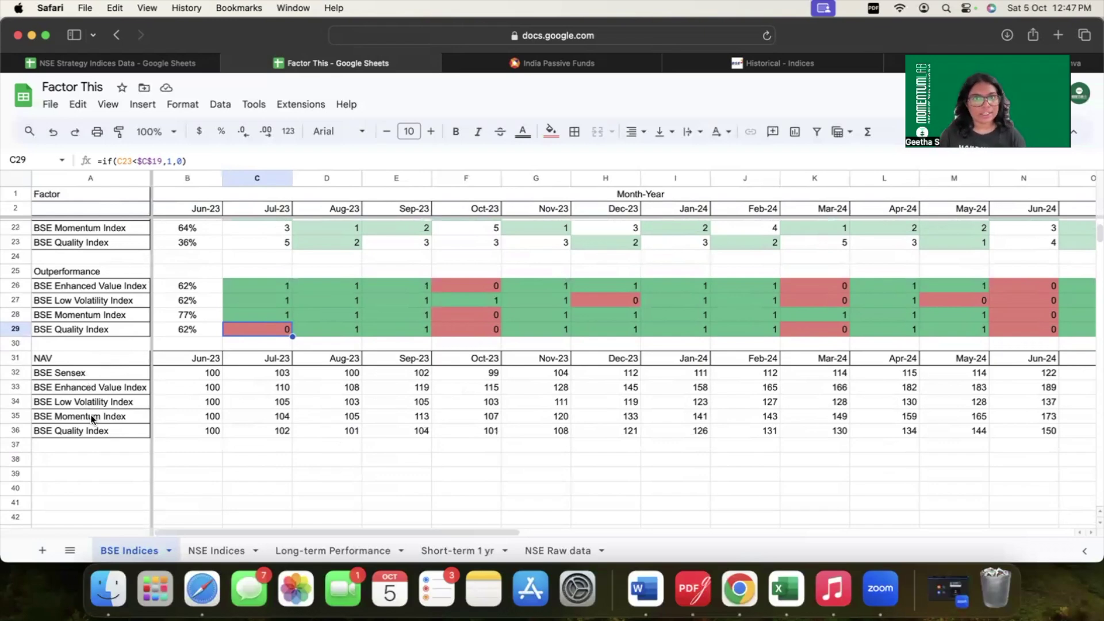
pyautogui.click(222, 551)
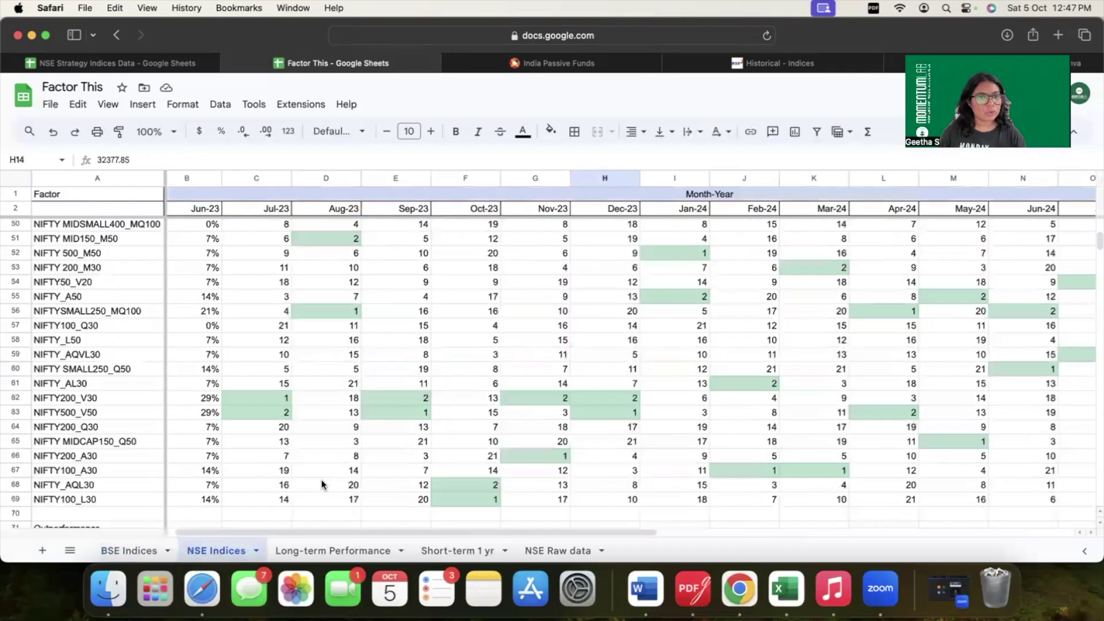
pyautogui.scroll(10, 282, 384)
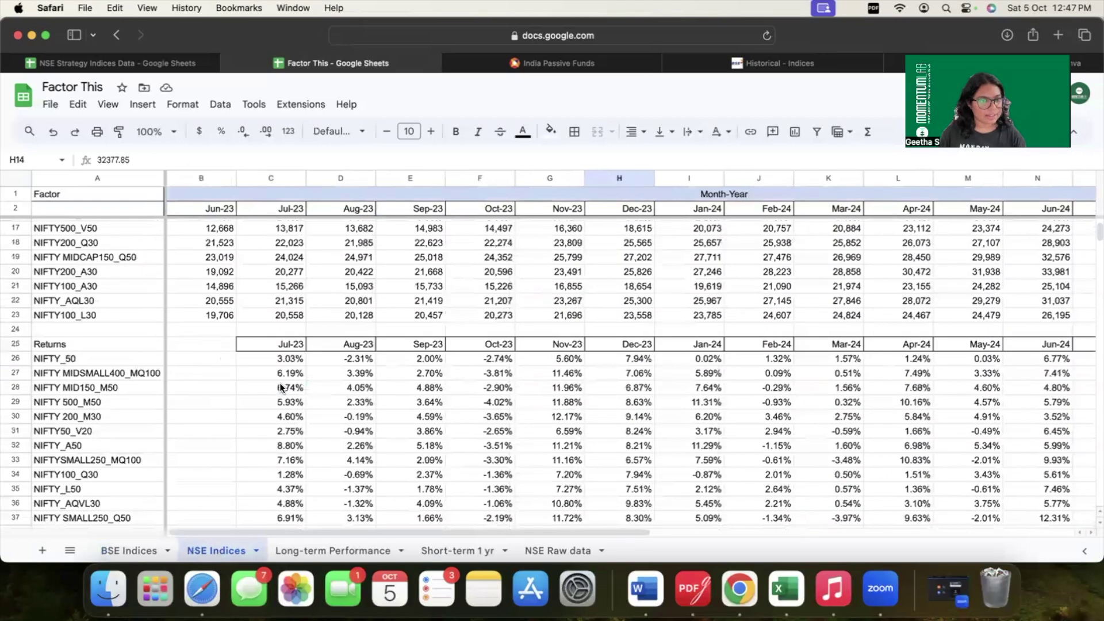
pyautogui.scroll(5, 282, 388)
pyautogui.scroll(-6, 282, 388)
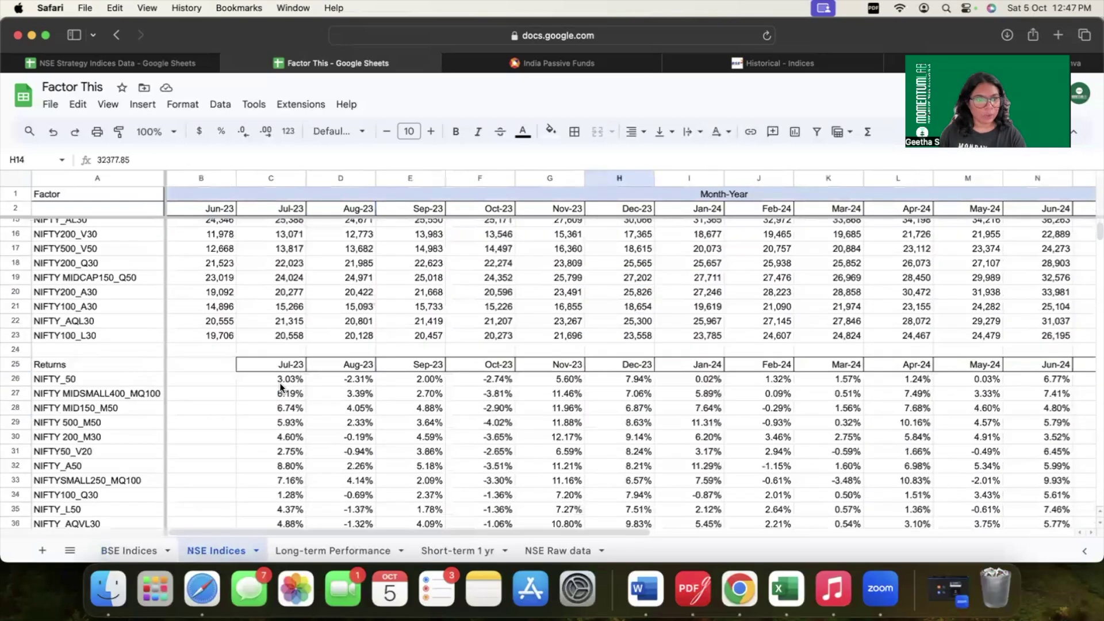
pyautogui.scroll(-5, 280, 382)
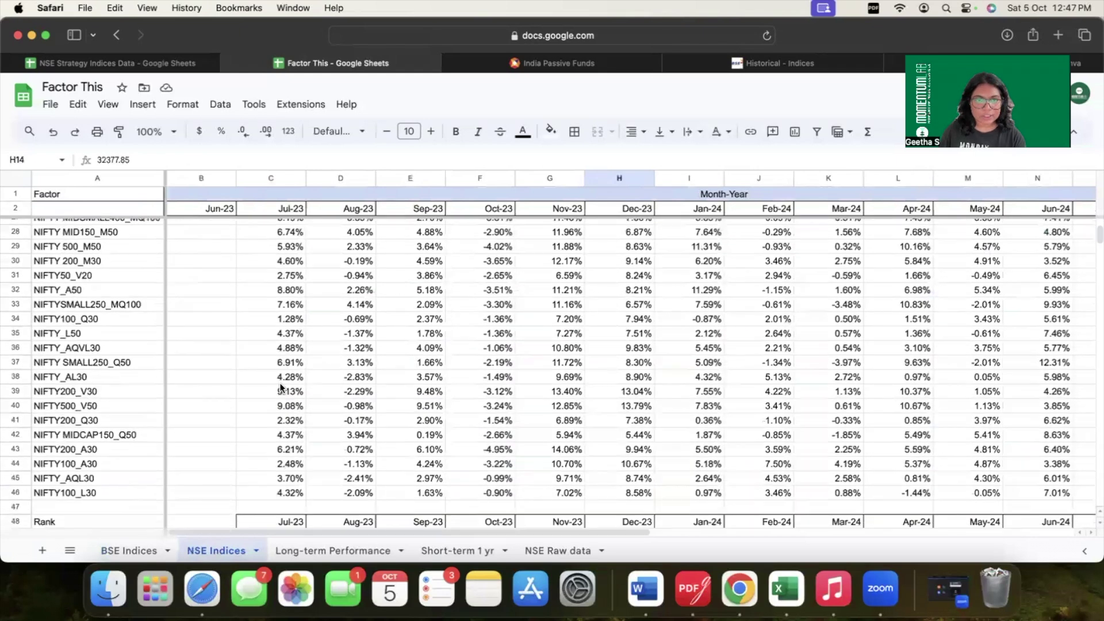
pyautogui.scroll(-6, 280, 382)
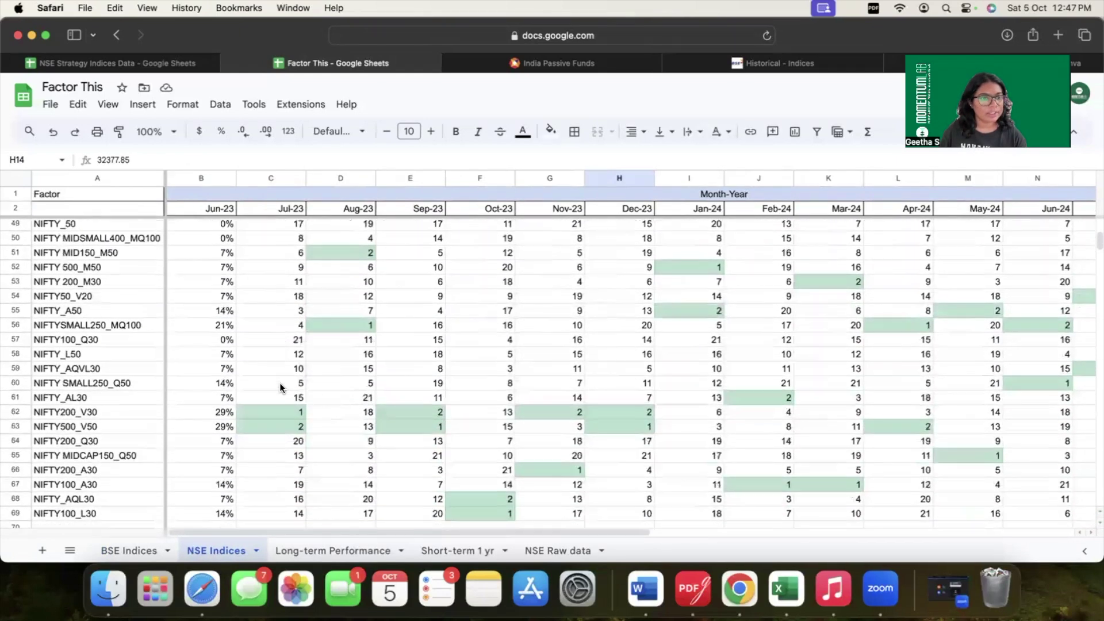
pyautogui.scroll(-6, 280, 386)
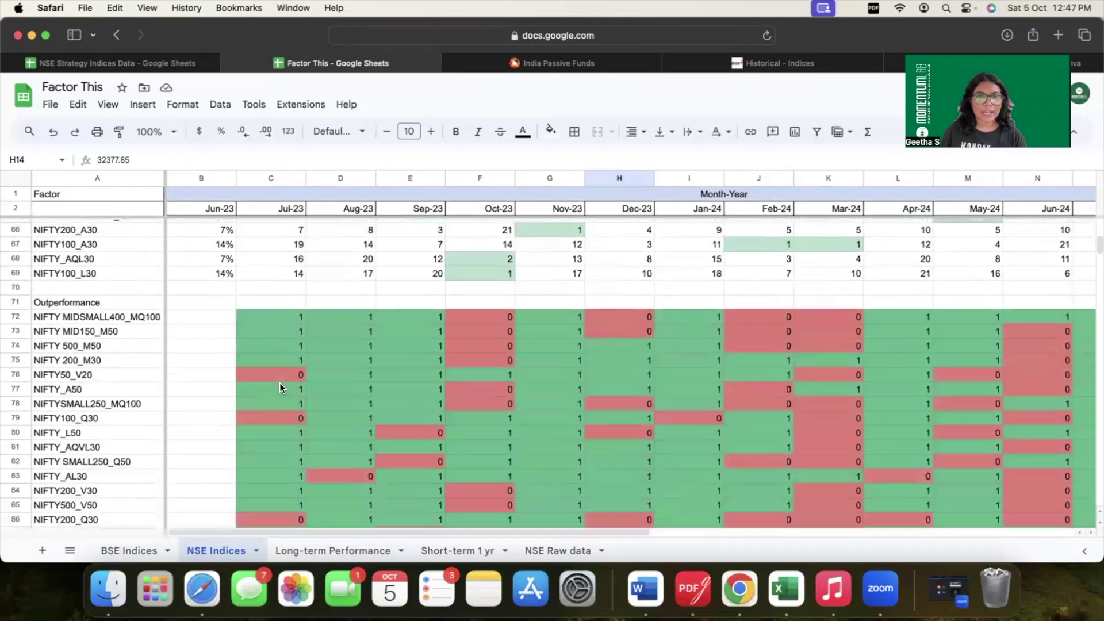
pyautogui.scroll(-7, 280, 386)
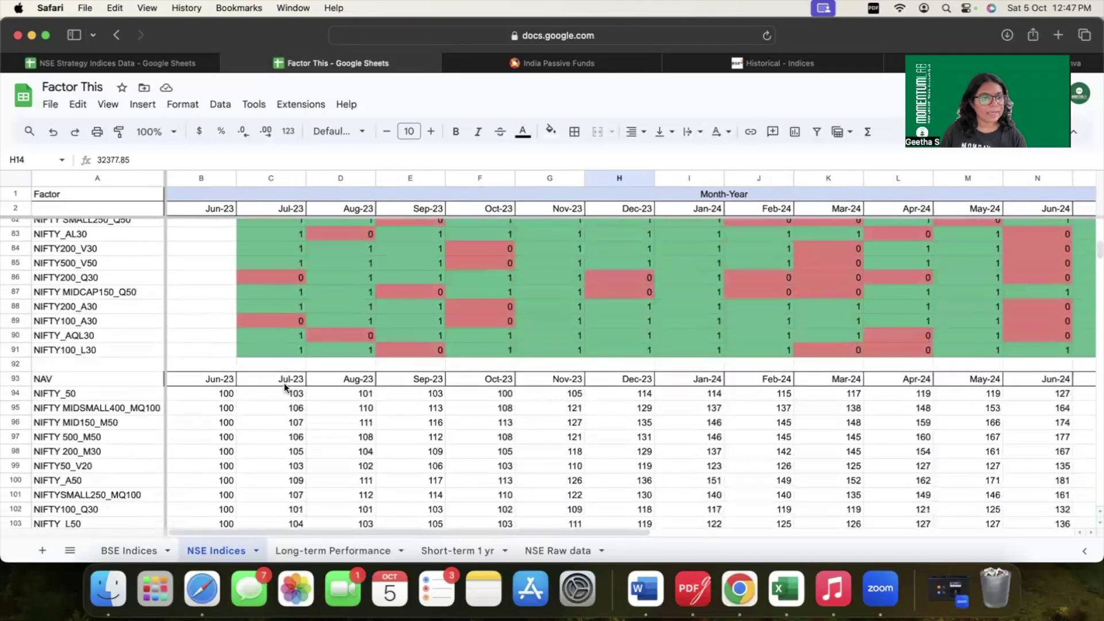
pyautogui.scroll(-2, 286, 383)
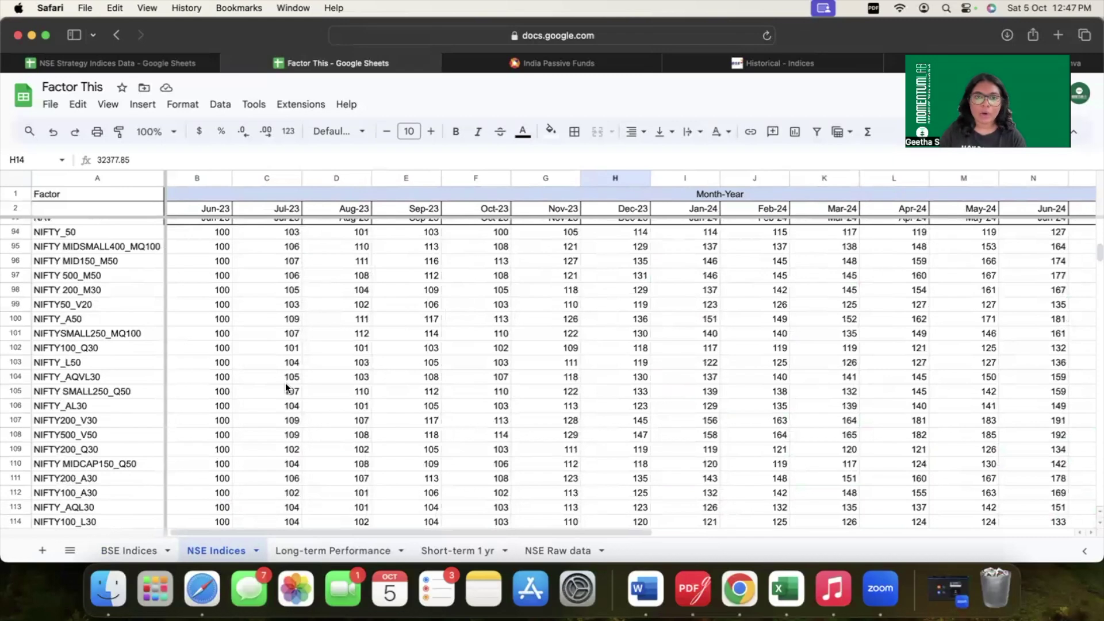
pyautogui.click(129, 551)
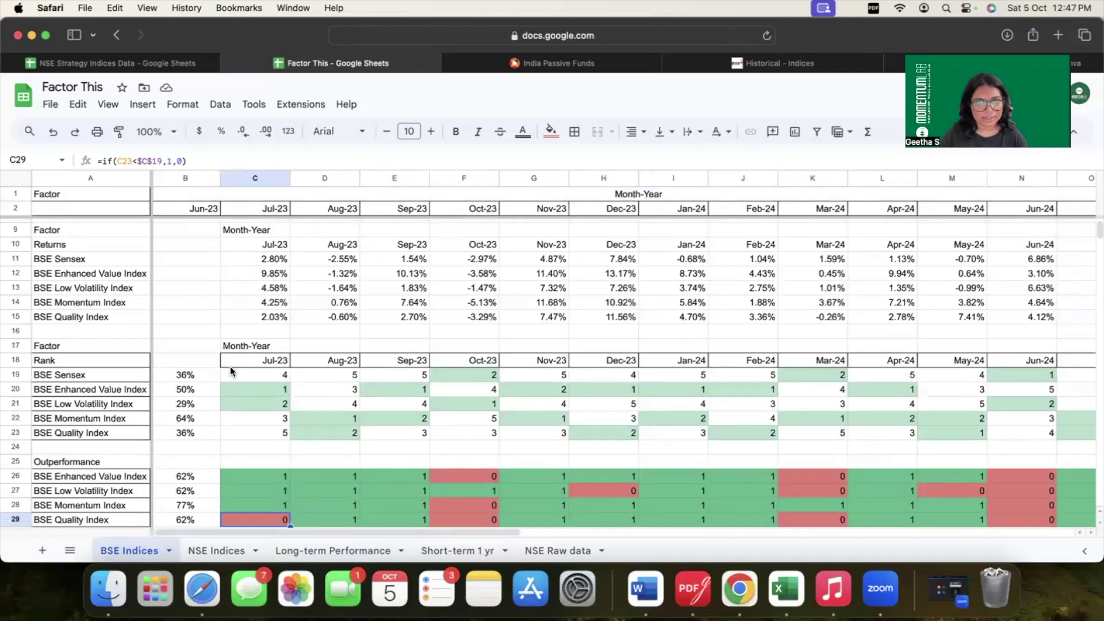
pyautogui.click(217, 550)
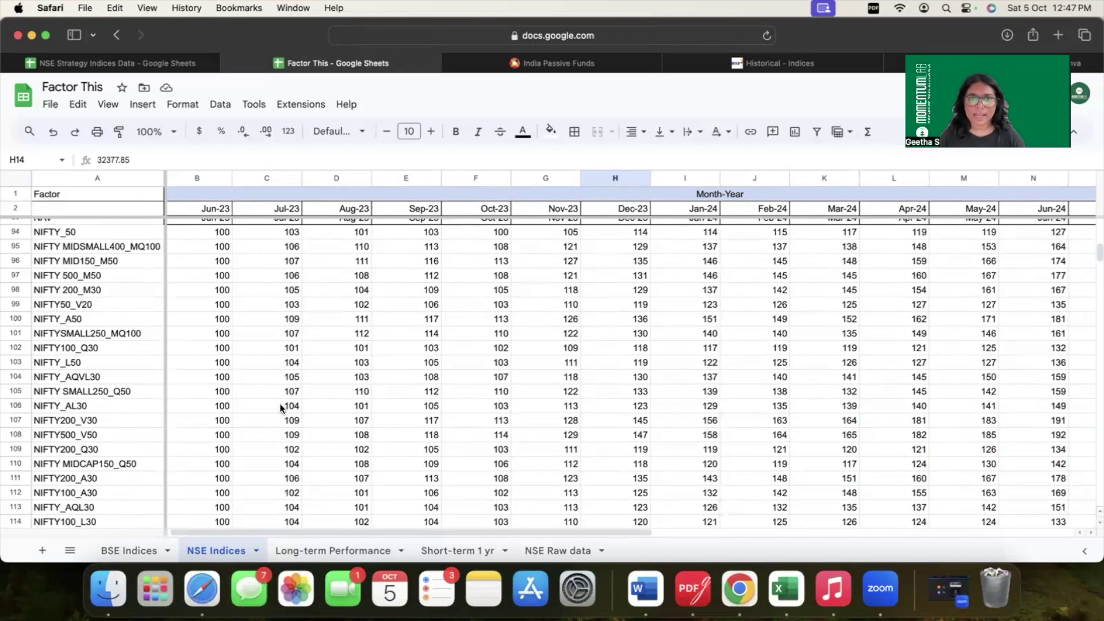
pyautogui.click(121, 550)
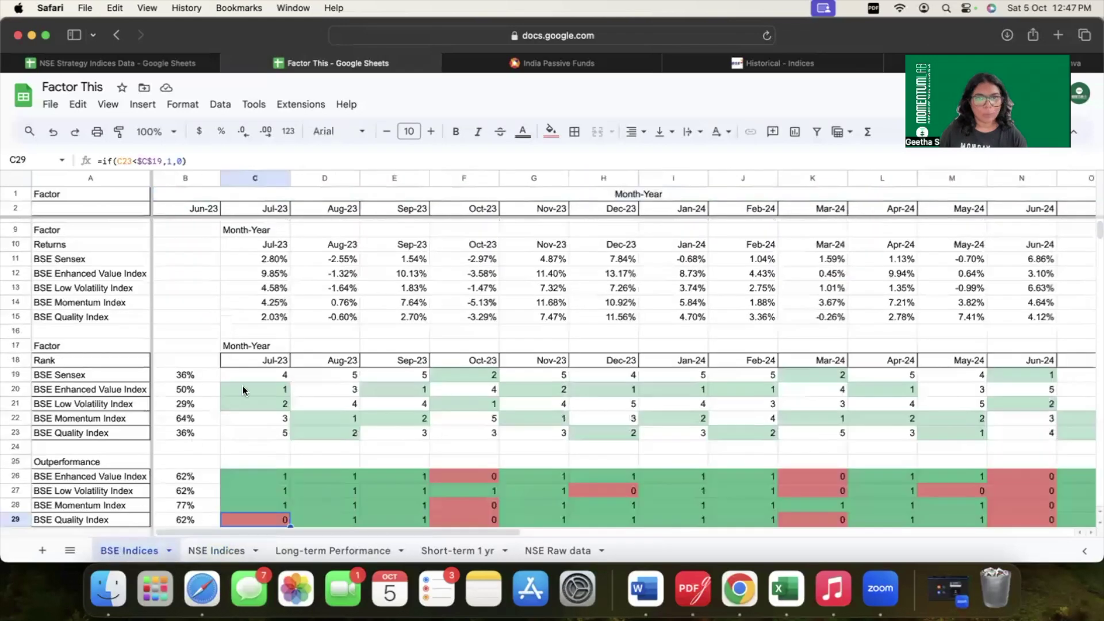
pyautogui.scroll(2, 259, 388)
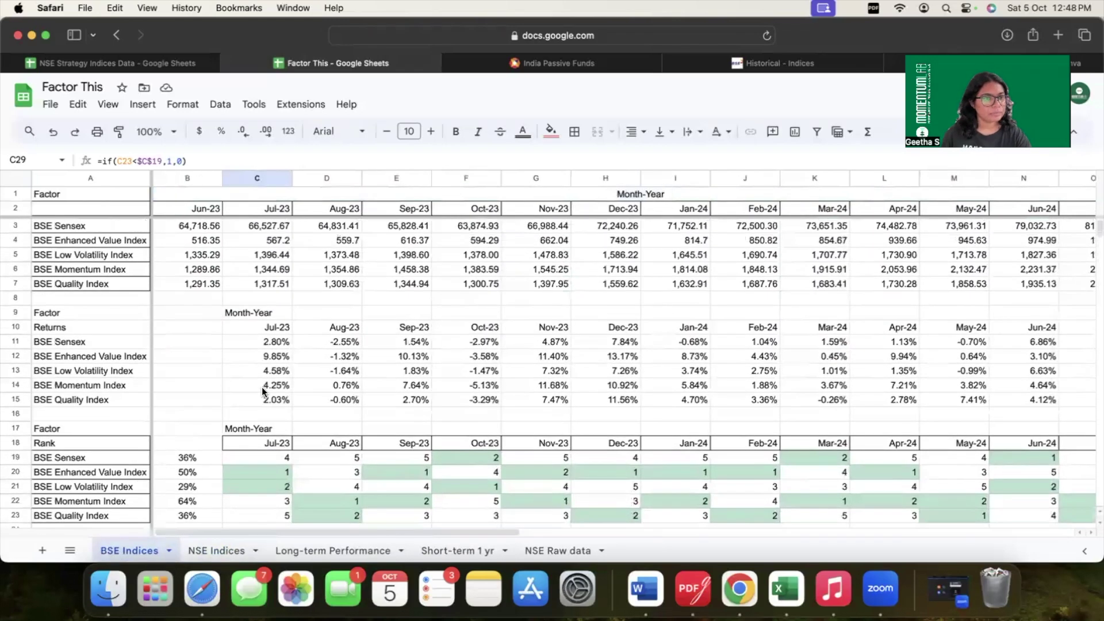
pyautogui.scroll(-5, 263, 391)
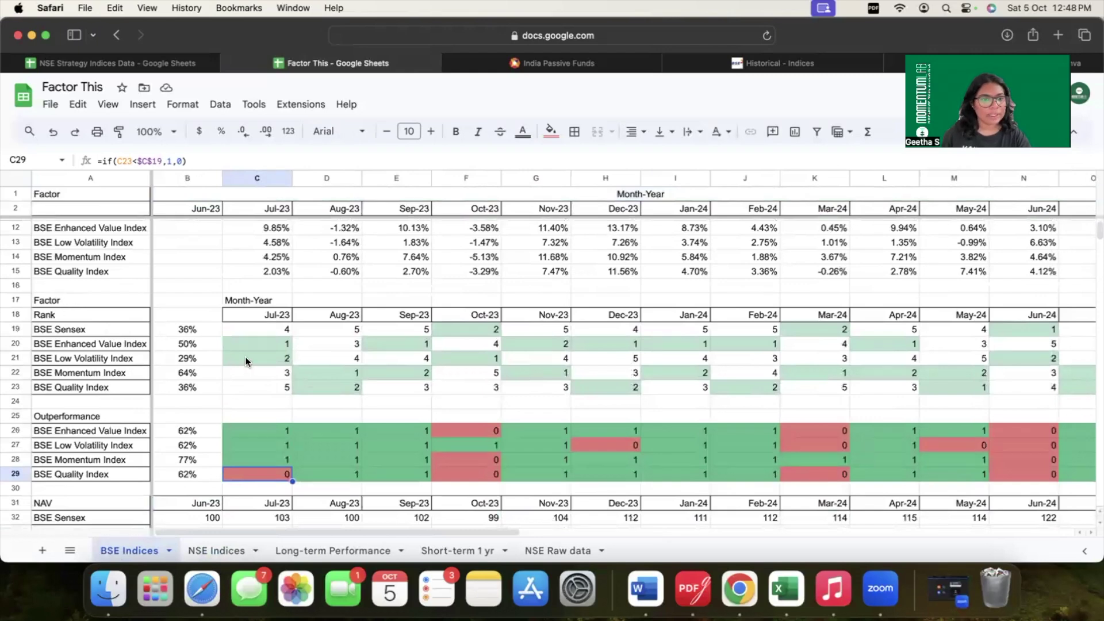
pyautogui.hscroll(5, 517, 372)
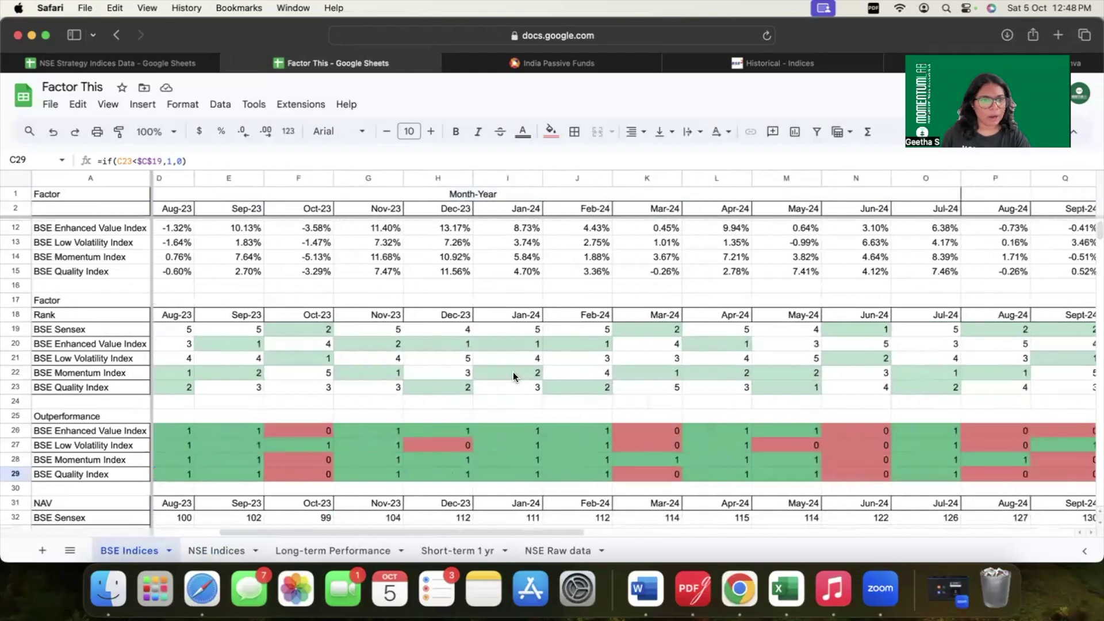
pyautogui.hscroll(2, 514, 372)
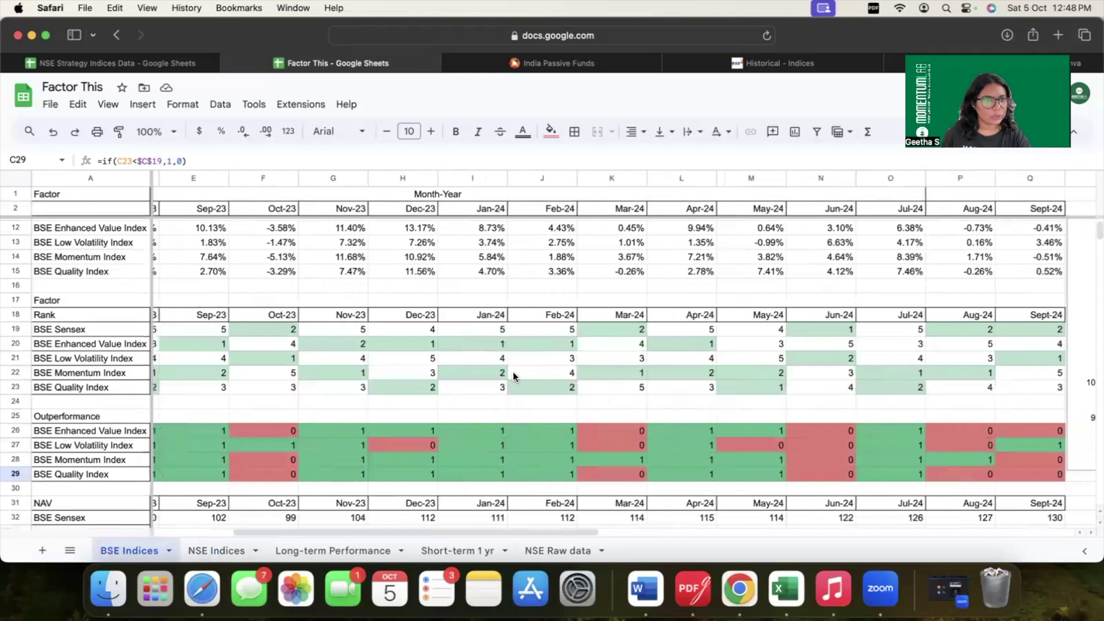